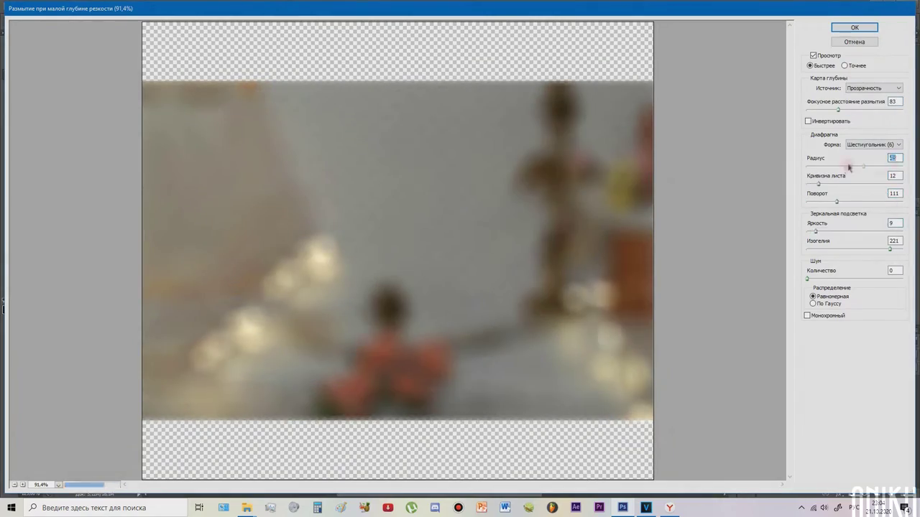
- Reduce the radius of the Lens Blur applied to the background, and enlarge the eraser brush for cleaning up the Слой 2 layer
drag(849, 168, 833, 168)
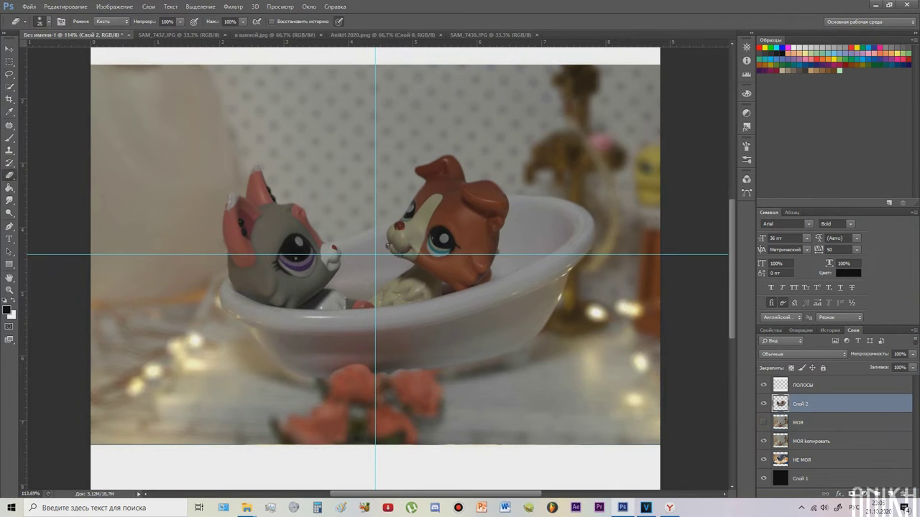
right_click(532, 350)
drag(540, 368, 575, 368)
key(Return)
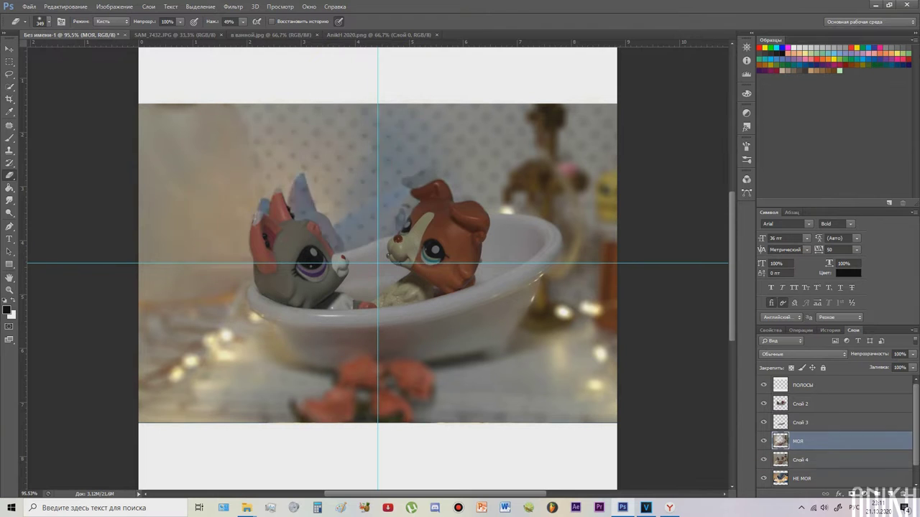
- Erase the blur over the roses and the faucet on the МОЯ layer, enlarging the eraser to 215
click(800, 460)
click(797, 441)
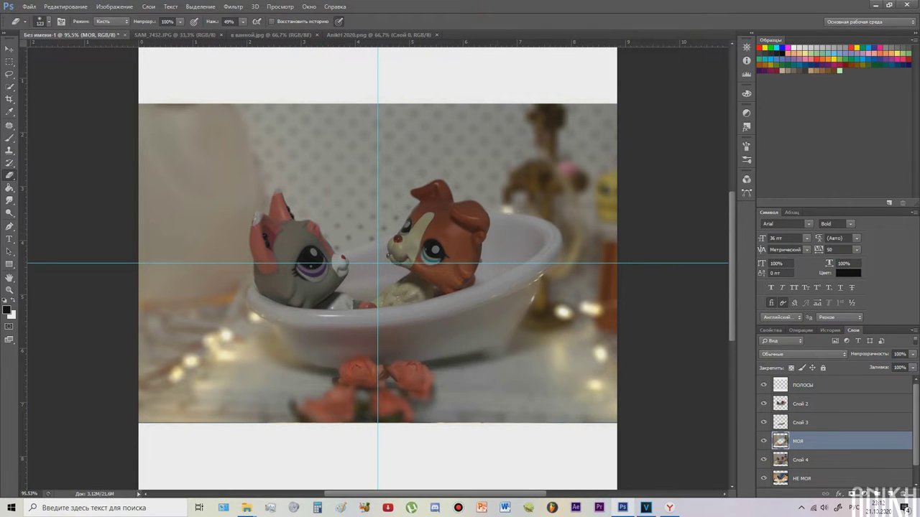
key(bracketright)
key(bracketright)
key(bracketright)
key(bracketright)
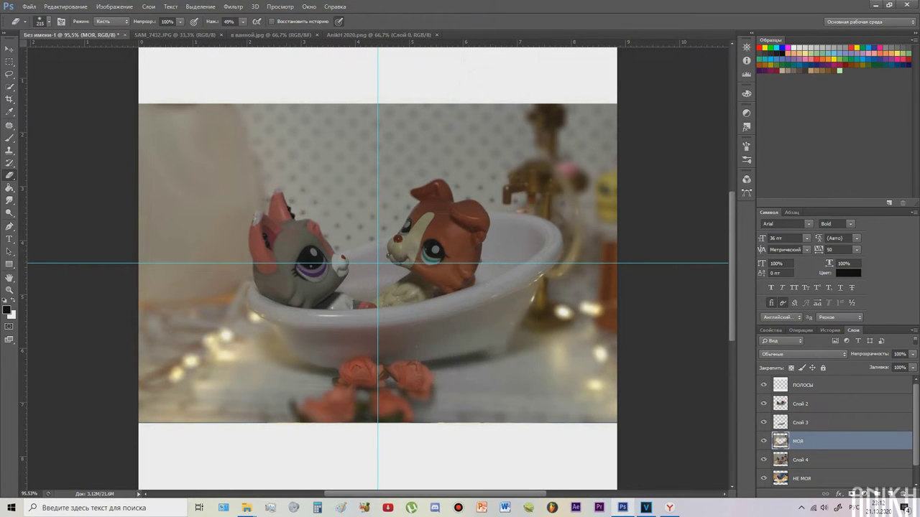
- Set the eraser's flow to 23% and its size to 391, and erase more blur around the faucet on the МОЯ layer
key(ctrl+alt+f)
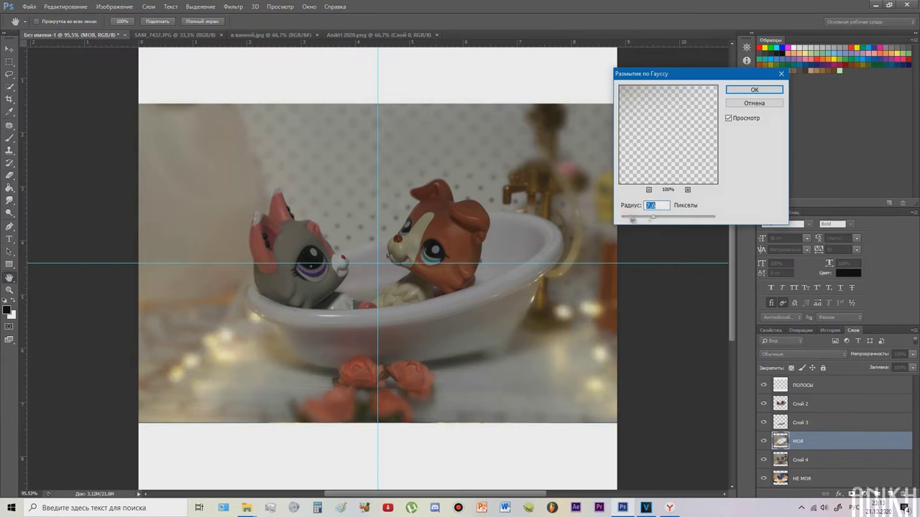
key(Escape)
right_click(515, 248)
click(243, 22)
drag(244, 32, 223, 32)
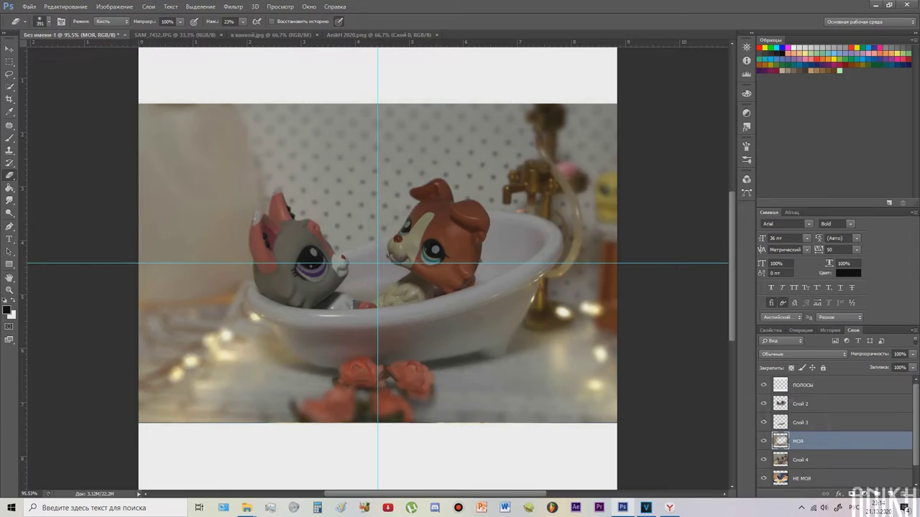
- Try the Zebo (39) look in Magic Bullet PhotoLooks with adjusted Lift-Gamma-Gain, Edge Softness turned off and Contrast at +0.010
key(ctrl+alt+f)
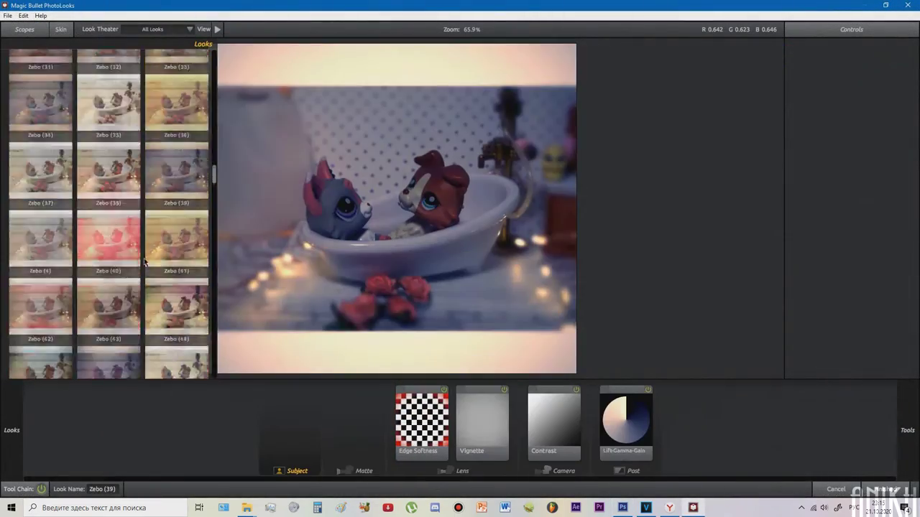
scroll(144, 263, up, 10)
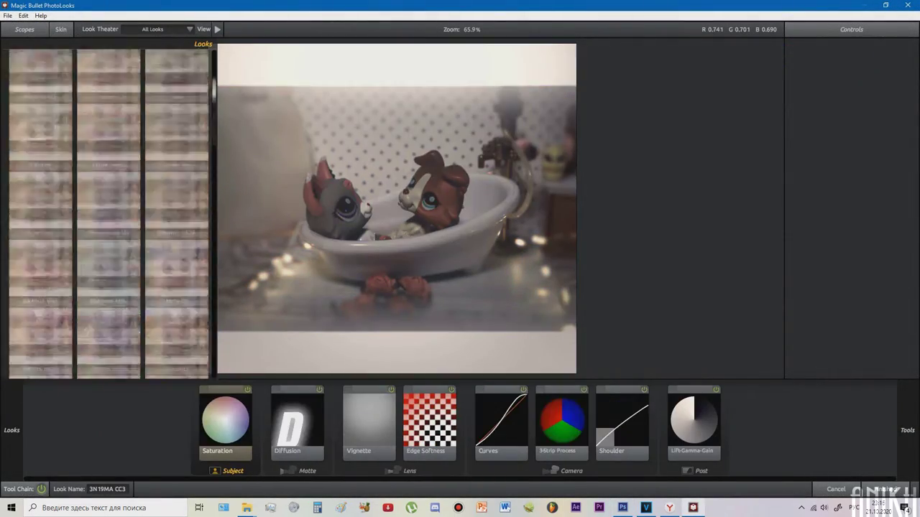
scroll(176, 320, down, 10)
click(625, 420)
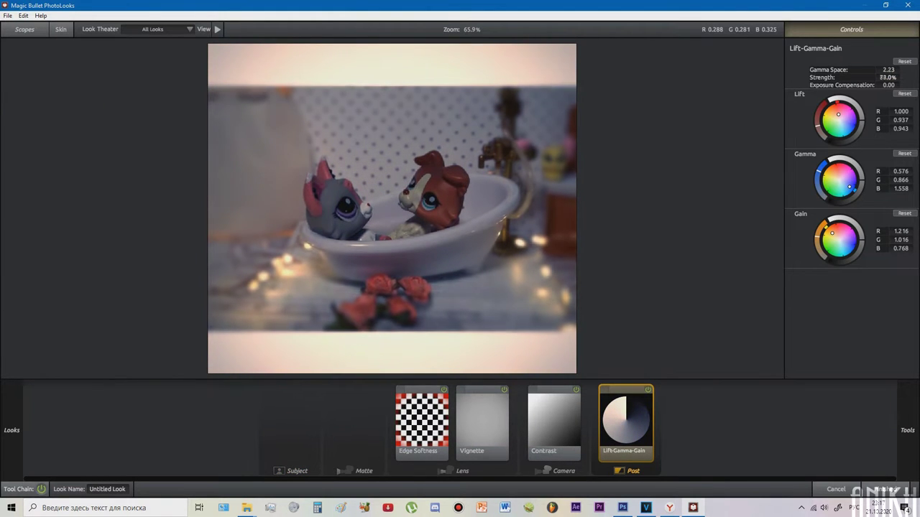
click(482, 420)
click(554, 421)
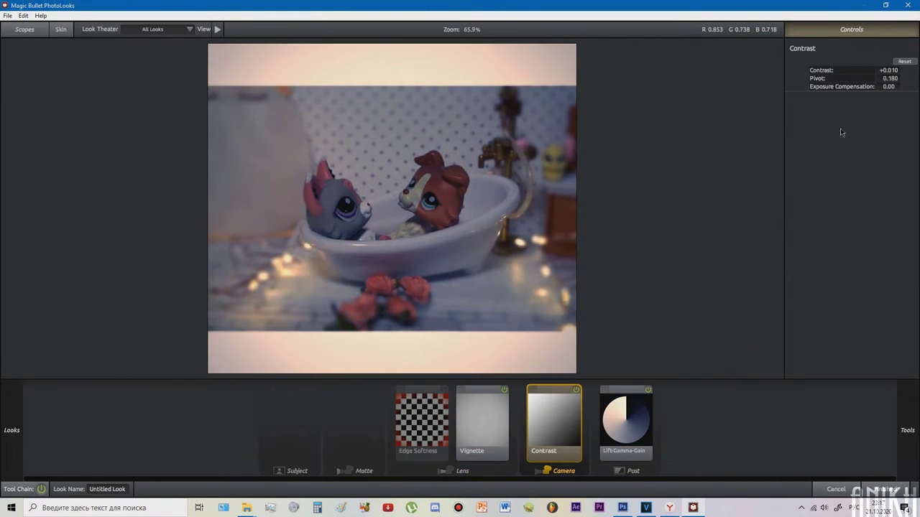
key(ctrl+z)
key(ctrl+z)
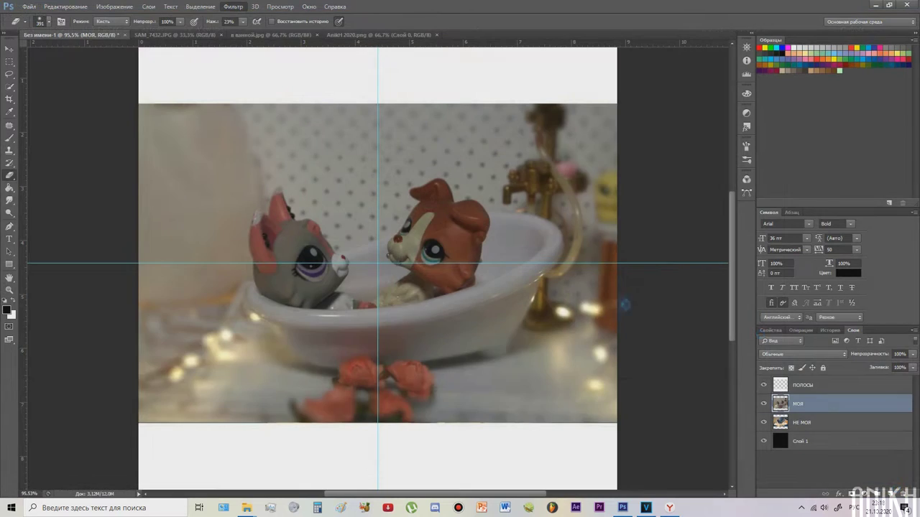
click(233, 6)
mouse_move(272, 132)
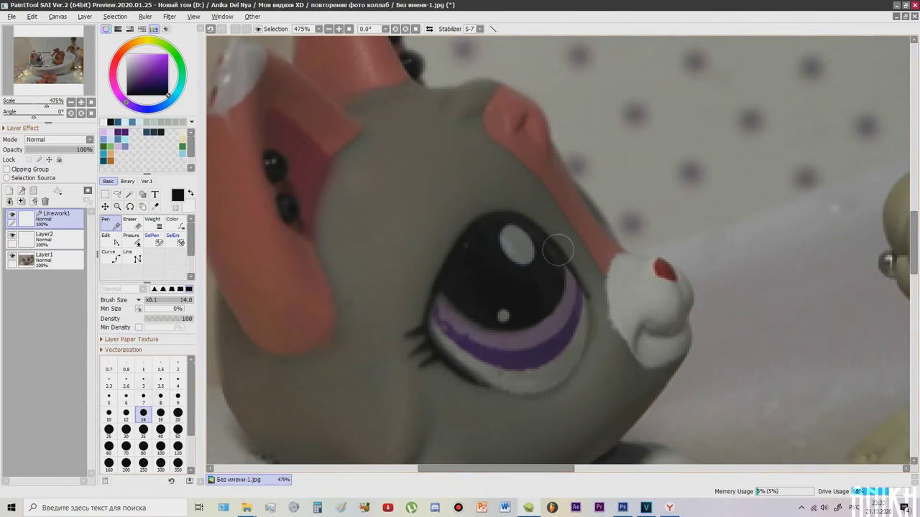
- In PaintTool SAI, sketch an eyebrow above the grey toy's eye on Layer2 with the pencil at size 9 and the stabilizer at 15
click(480, 28)
click(477, 153)
click(178, 370)
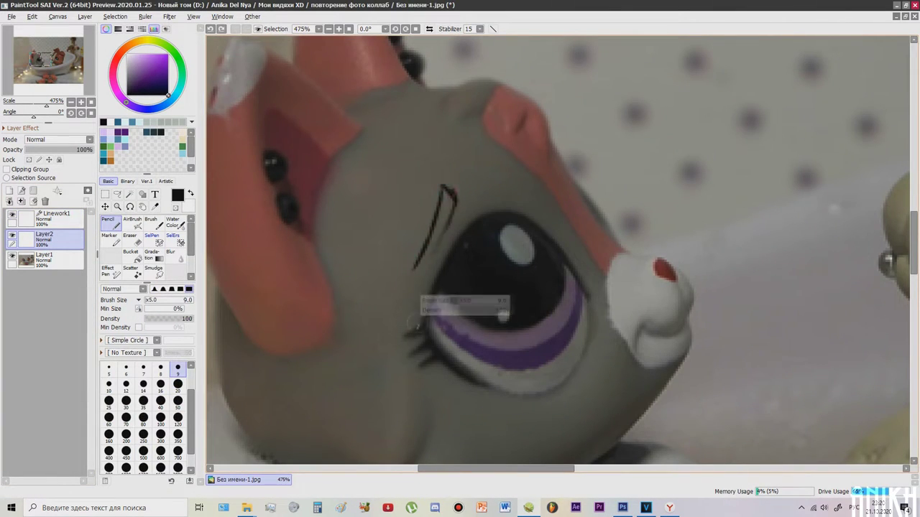
- Draw the grey toy's eyebrow as a tapered outline on the Linework1 layer with the stabilizer at S-7
drag(403, 188, 513, 132)
click(50, 215)
click(480, 29)
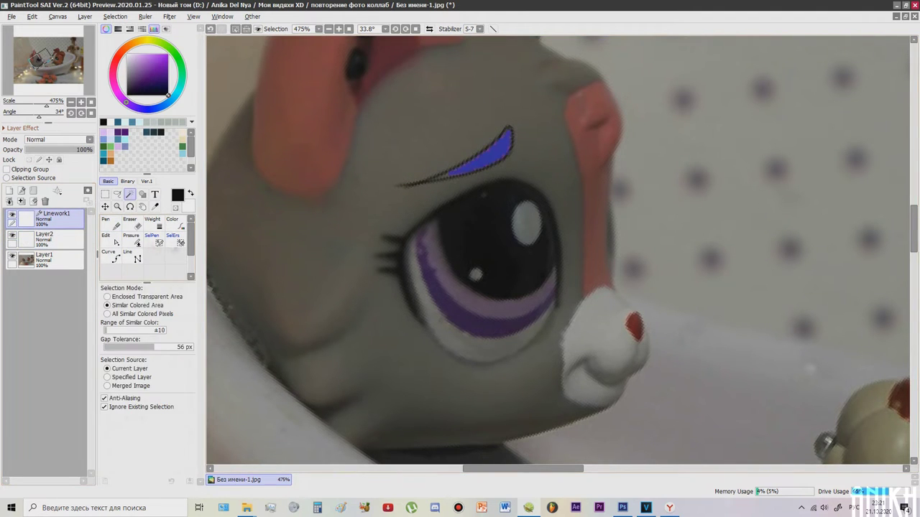
- Color the brown dog's outlined eyebrows dark brown on Layer3
scroll(463, 79, up, 3)
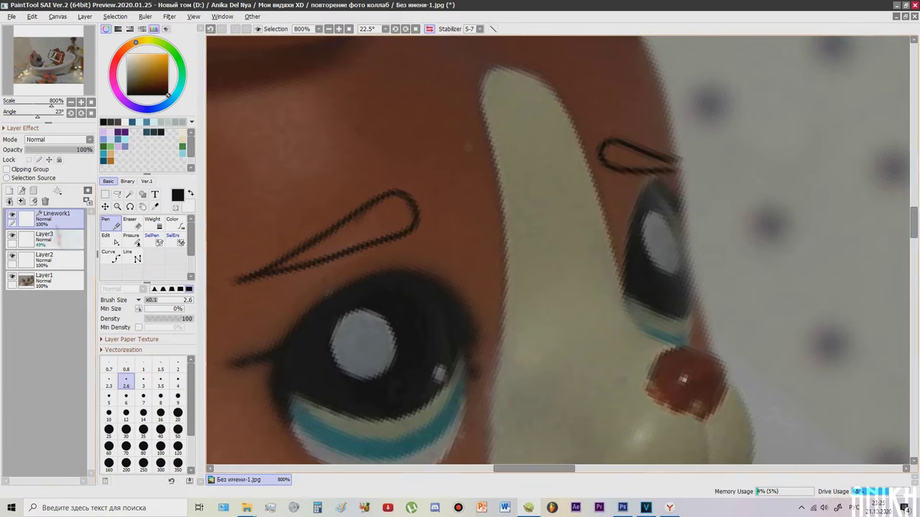
click(107, 238)
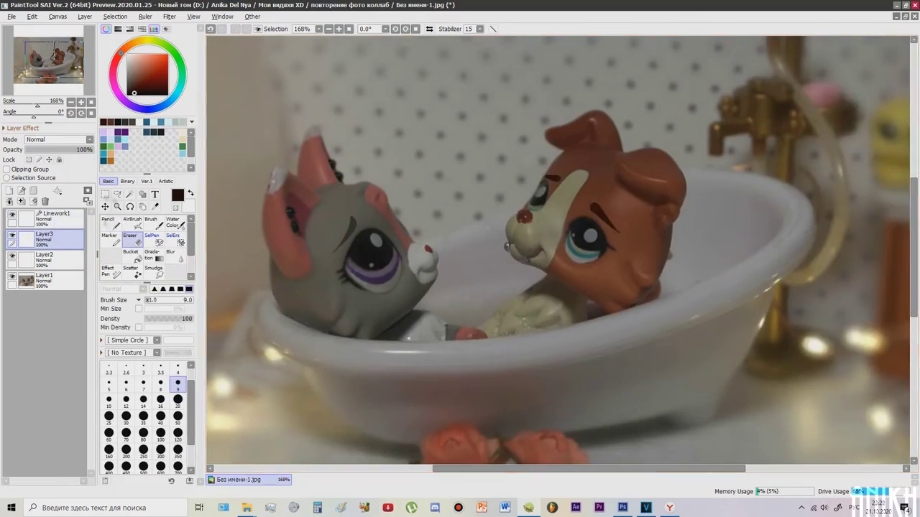
- Switch to Magic Bullet PhotoLooks and shift the Gain color of the Lift-Gamma-Gain effect slightly toward neutral
key(ctrl+t)
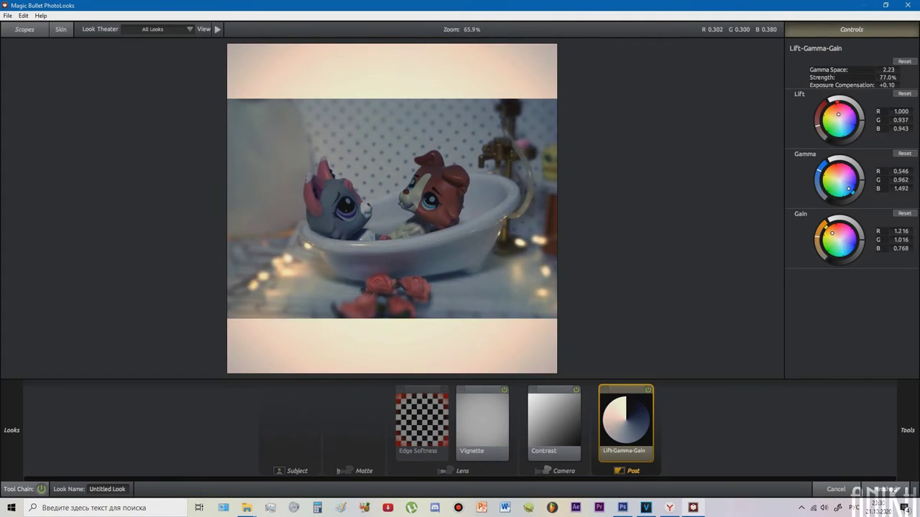
drag(832, 233, 834, 233)
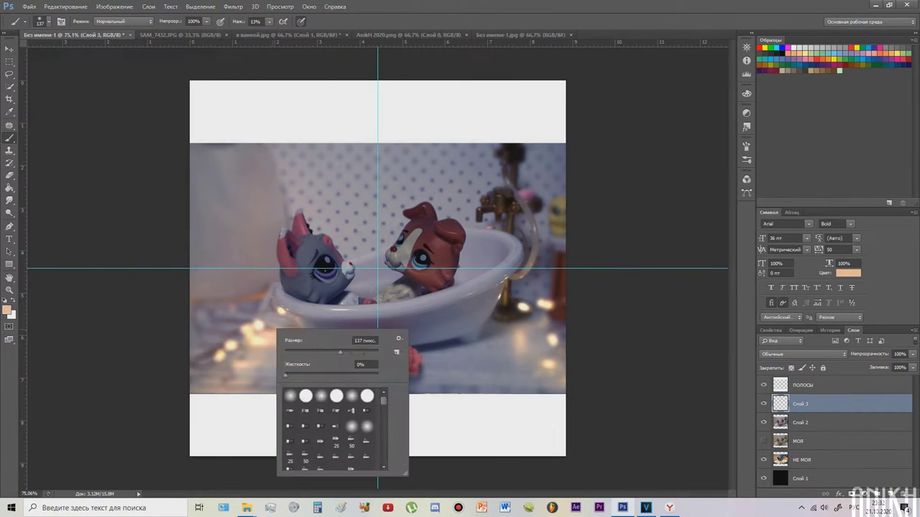
- Paint a soft peach glow around the string lights on the Слой 3 layer and change that layer's blending mode
key(Return)
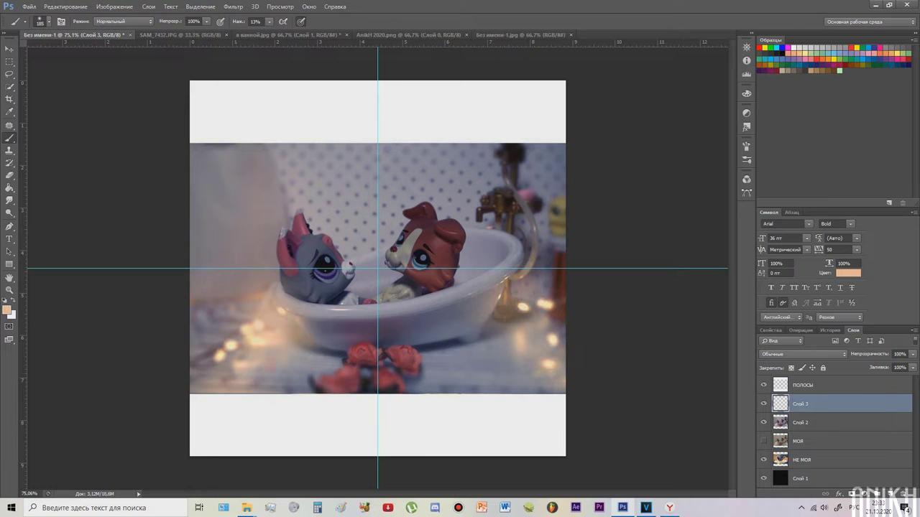
click(802, 354)
click(797, 176)
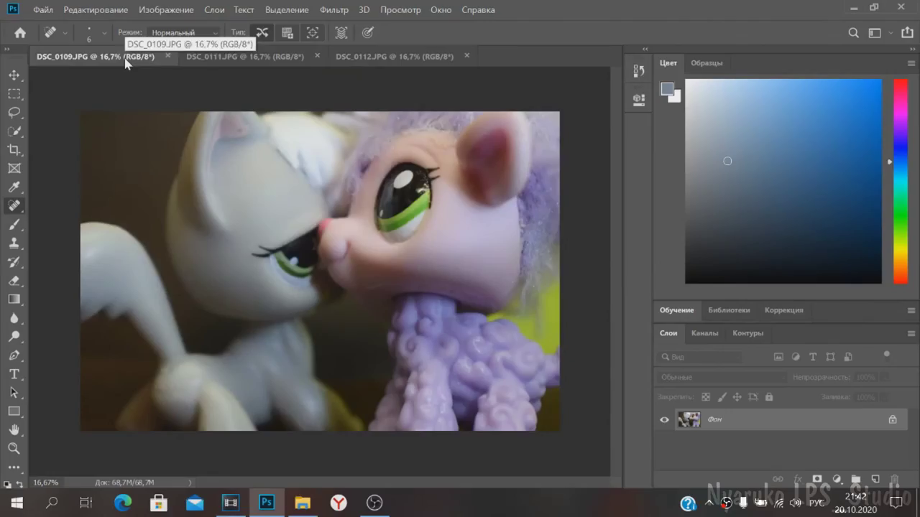
- Look through the open photos DSC_0109.JPG, DSC_0111.JPG and DSC_0112.JPG, and keep DSC_0109.JPG in view
click(222, 63)
click(392, 58)
key(ctrl+Tab)
click(392, 58)
click(175, 63)
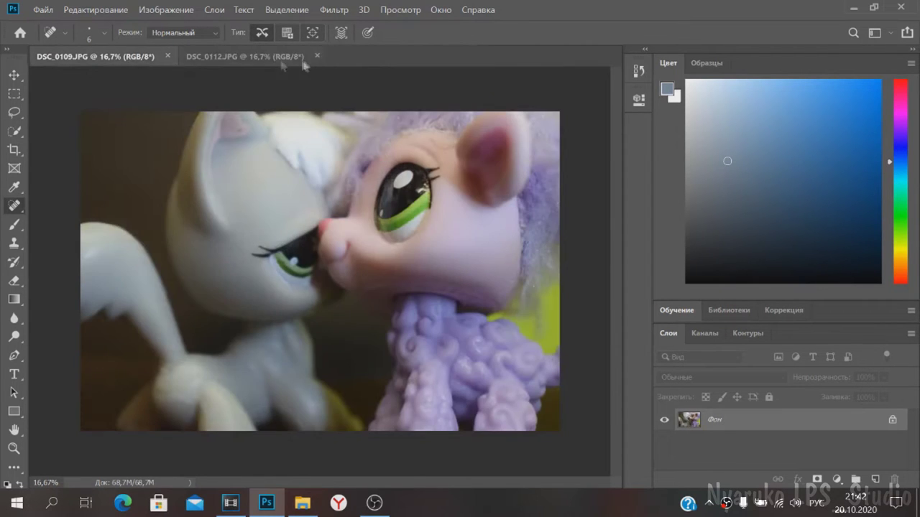
- Remove the dark speck inside the white toy's ear with the Spot Healing Brush at 19 px
drag(247, 142, 281, 142)
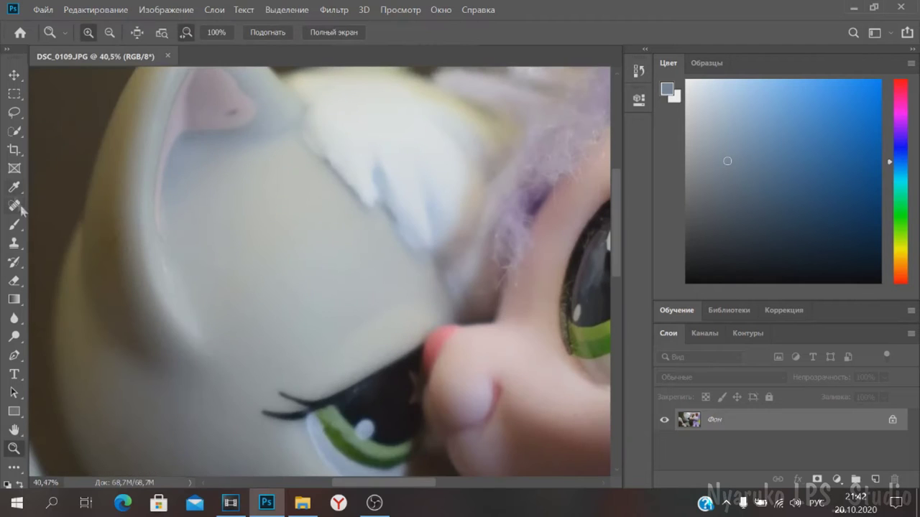
key(j)
click(104, 32)
drag(47, 70, 51, 71)
click(228, 110)
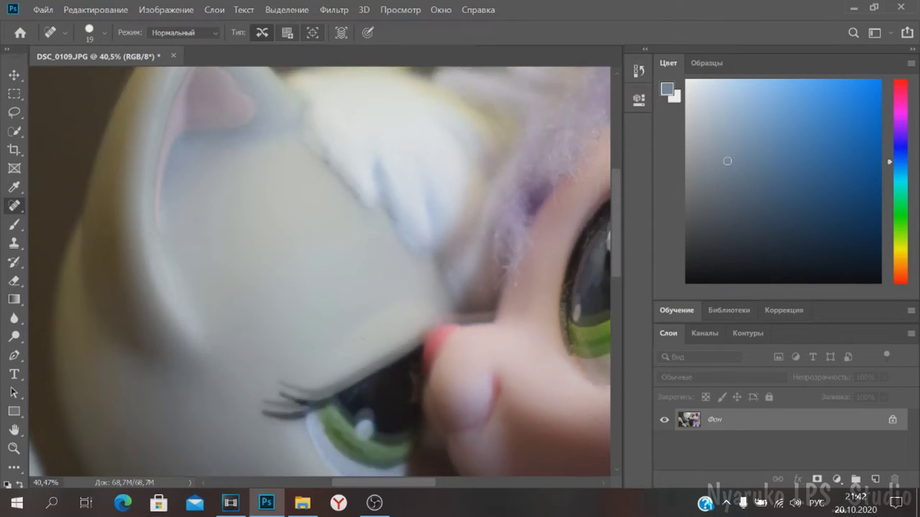
- Retouch the pink toy's forehead above the eye with the healing brush at 90 px and the Blur tool at 143 px
scroll(320, 272, right, 5)
scroll(320, 271, down, 2)
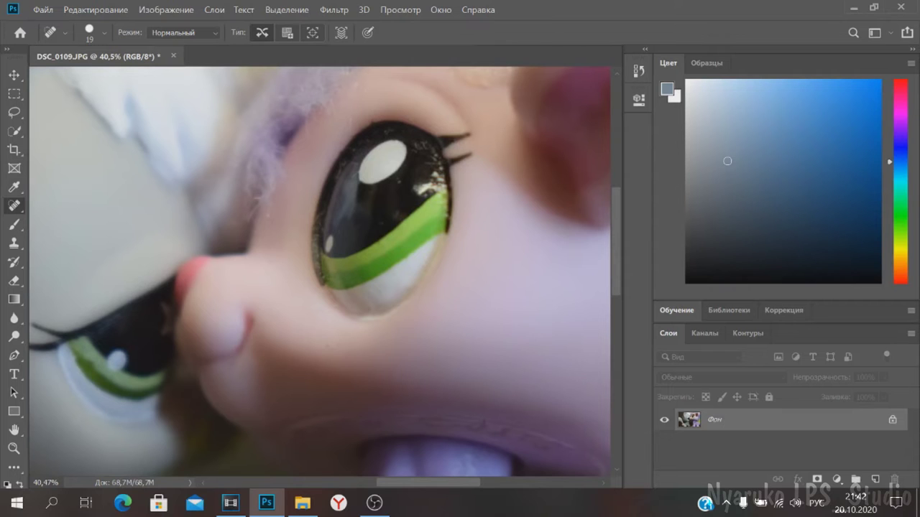
scroll(270, 262, up, 3)
click(104, 32)
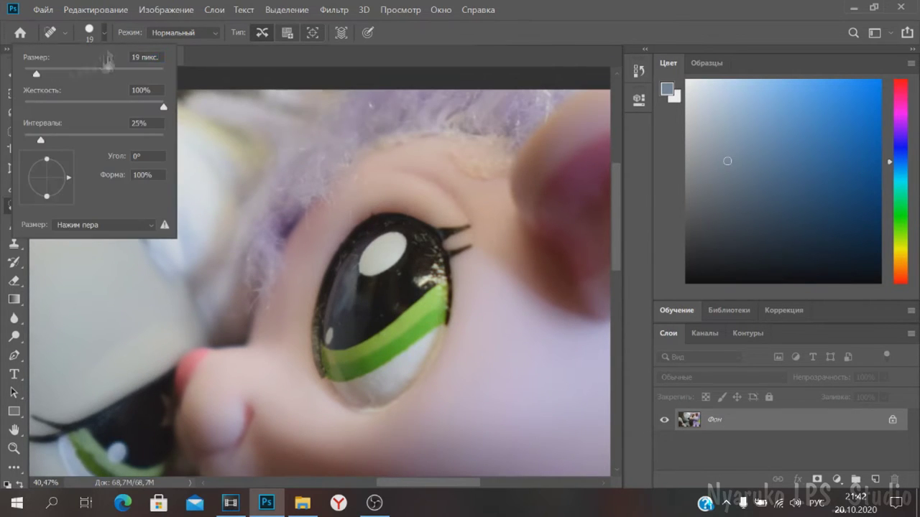
click(431, 159)
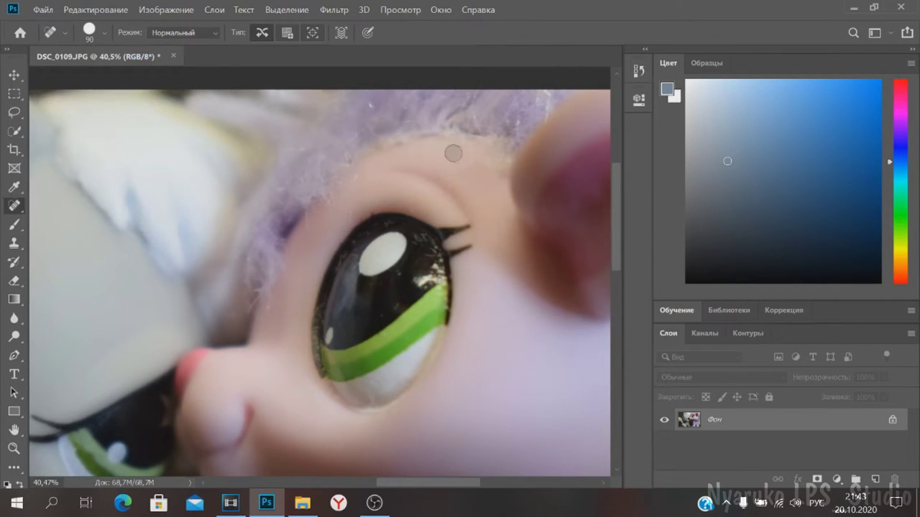
click(104, 32)
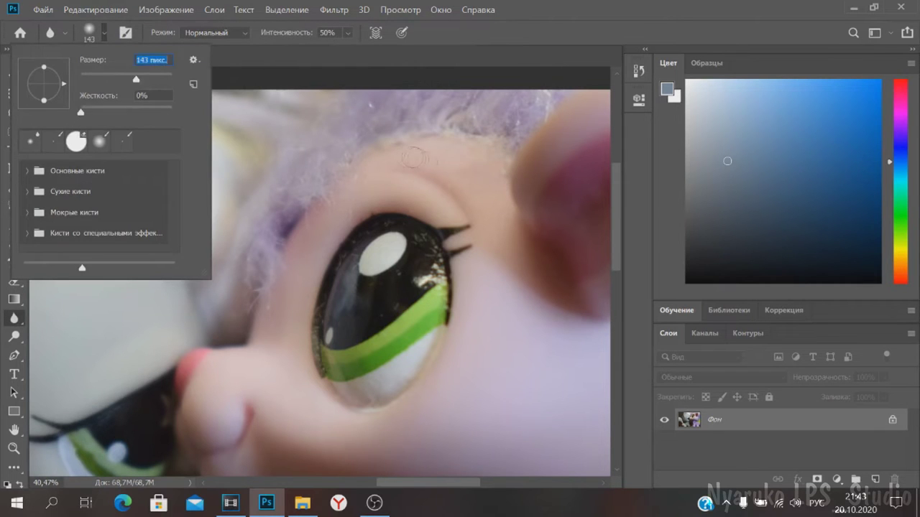
click(489, 167)
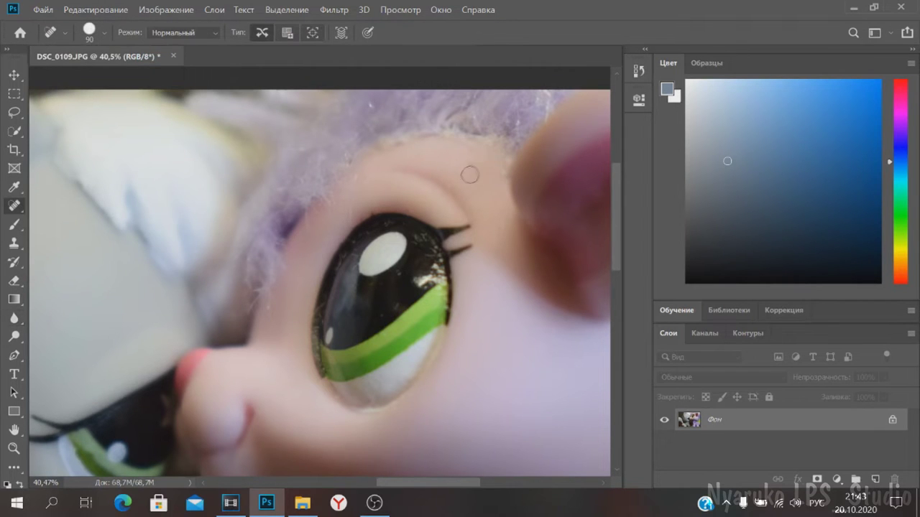
- Check both toys' bodies for remaining blemishes and fit the whole photo in the view
scroll(470, 175, down, 15)
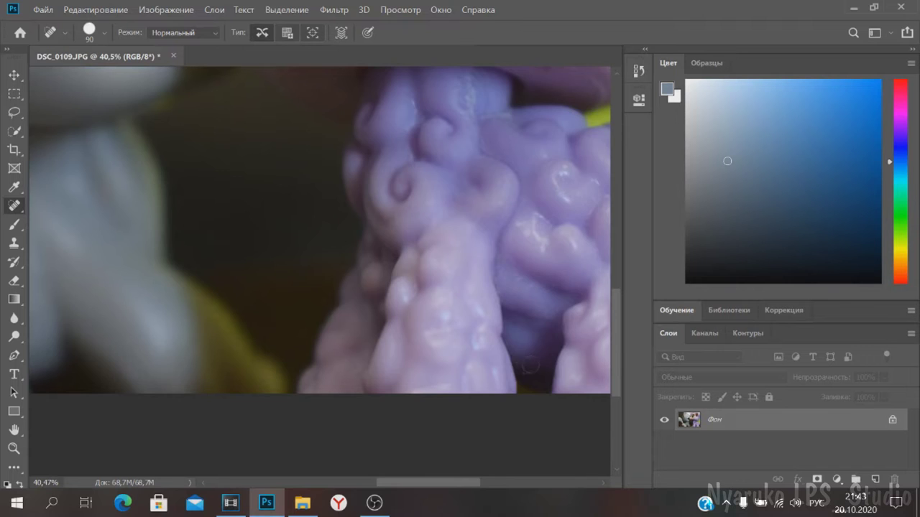
scroll(530, 366, left, 5)
scroll(210, 262, up, 5)
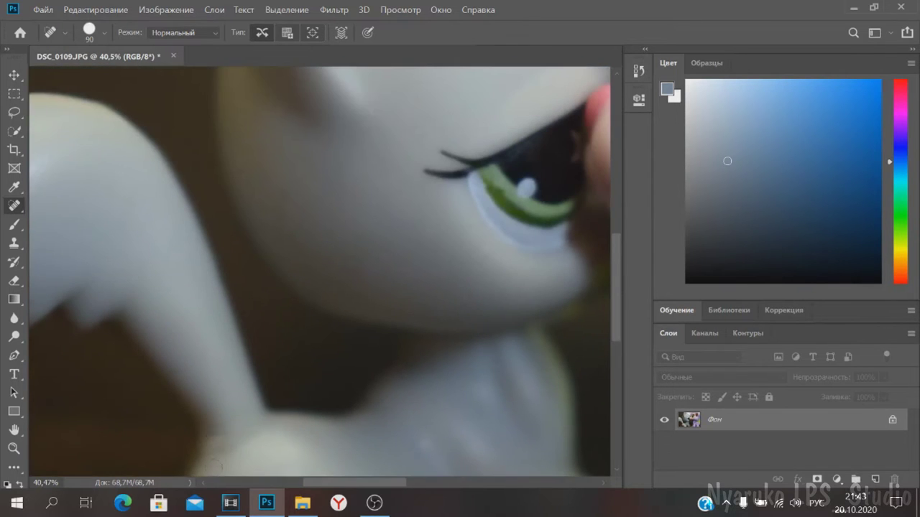
scroll(220, 443, down, 3)
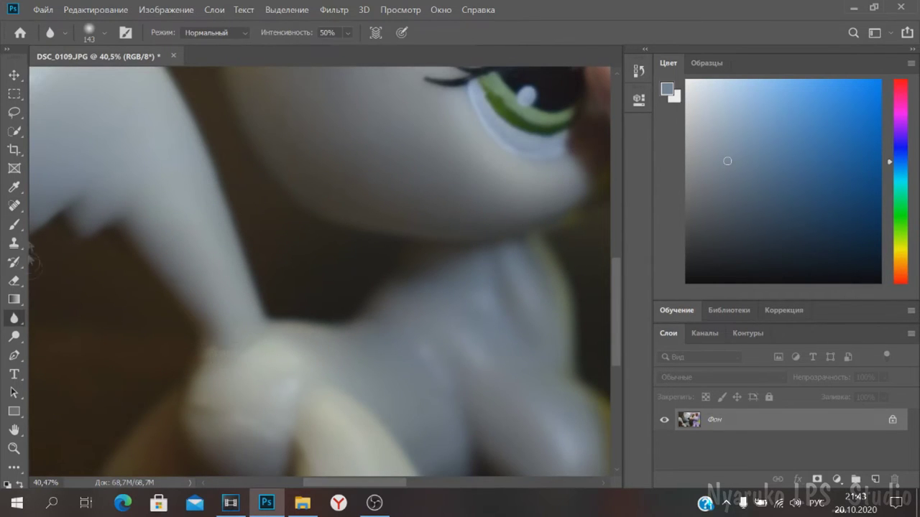
key(z)
key(ctrl+0)
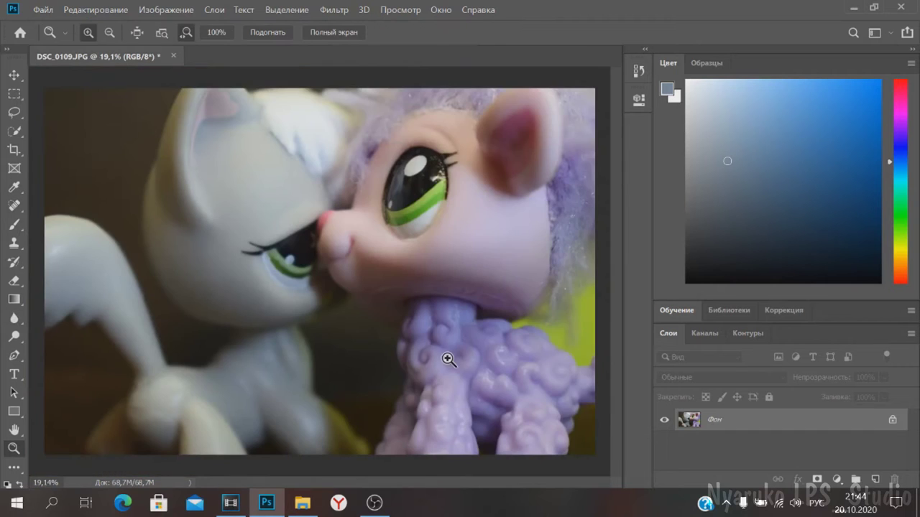
- Crop the photo closer around the two toys, trimming its left and bottom edges
click(14, 149)
drag(331, 138, 329, 127)
drag(46, 272, 86, 278)
drag(320, 410, 318, 402)
click(668, 33)
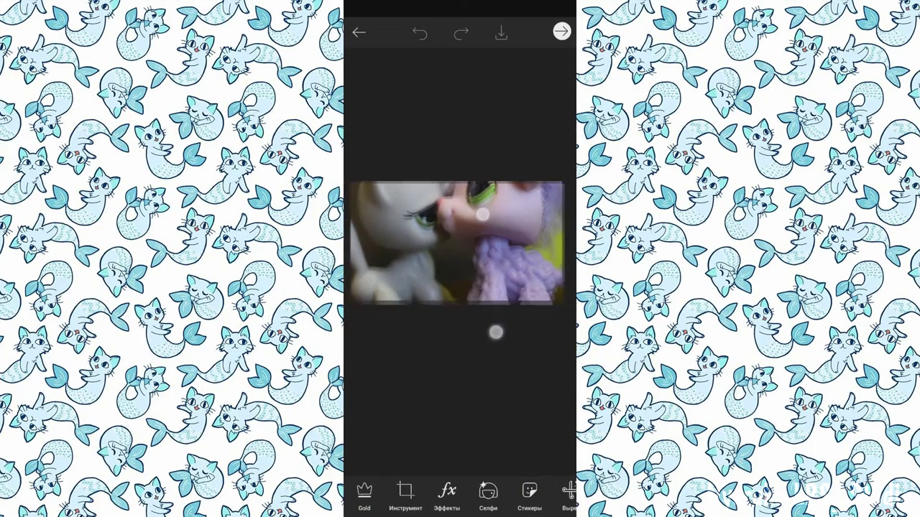